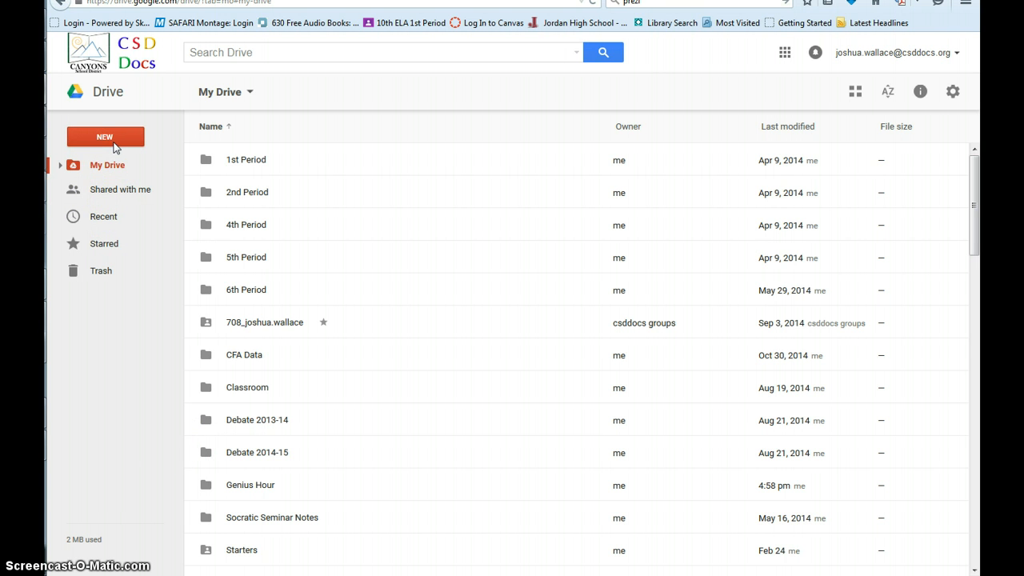
Create a new Google Slides presentation and apply the Modern theme
left_click(117, 141)
left_click(146, 267)
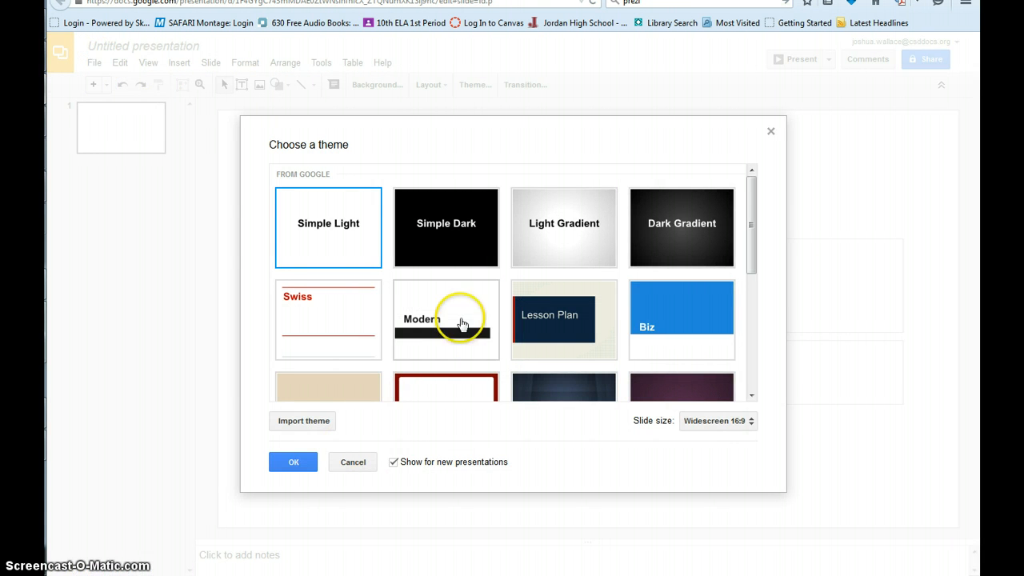
left_click(462, 323)
left_click(293, 461)
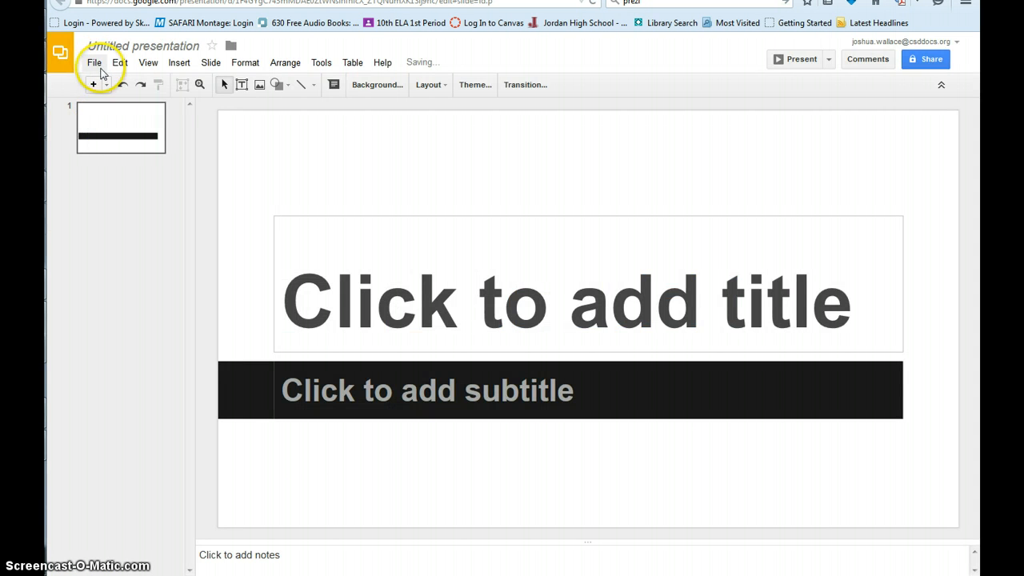
Publish the presentation to the web as a Medium (960x569) embed and copy its embed code
left_click(95, 63)
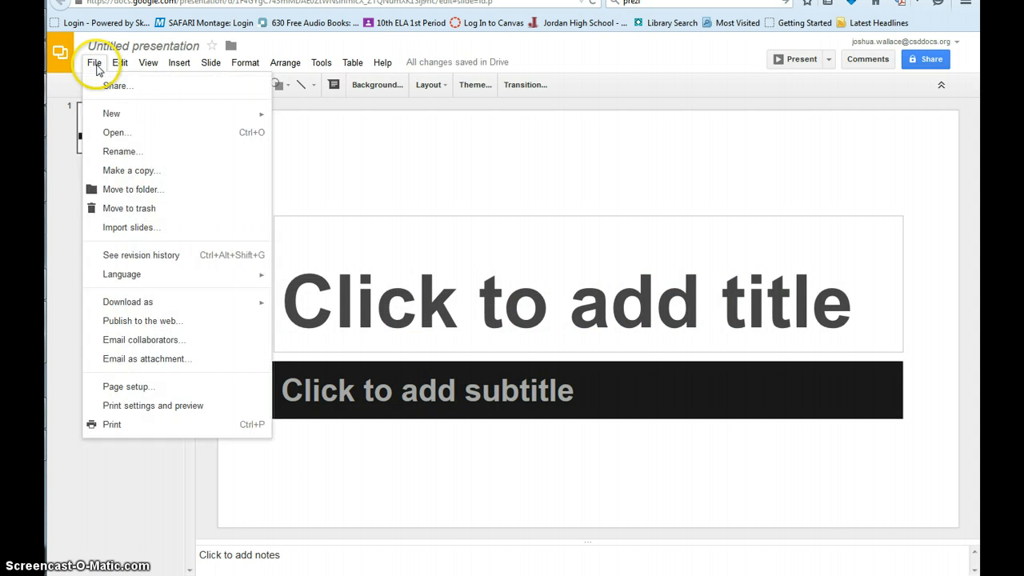
left_click(133, 320)
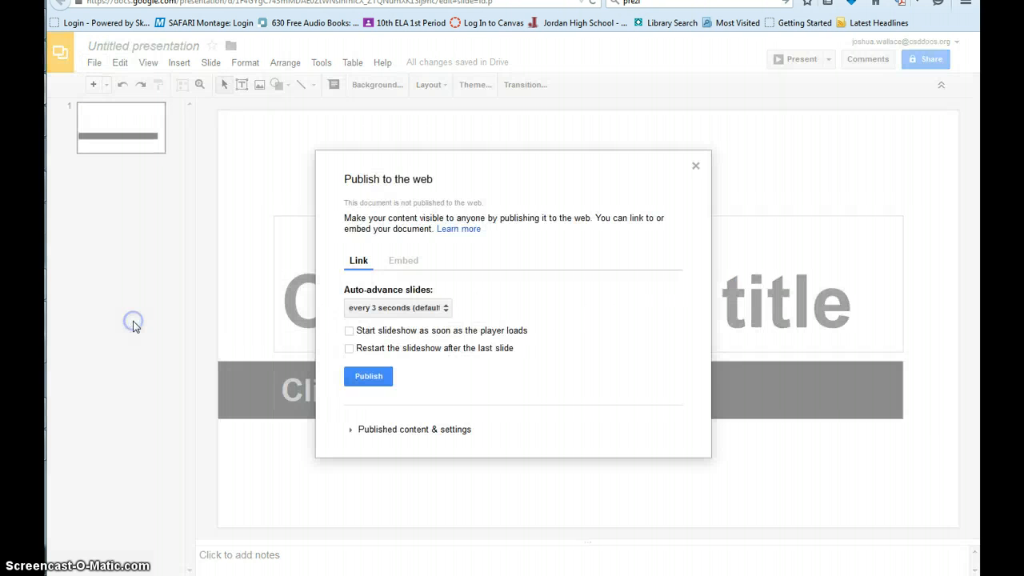
left_click(402, 261)
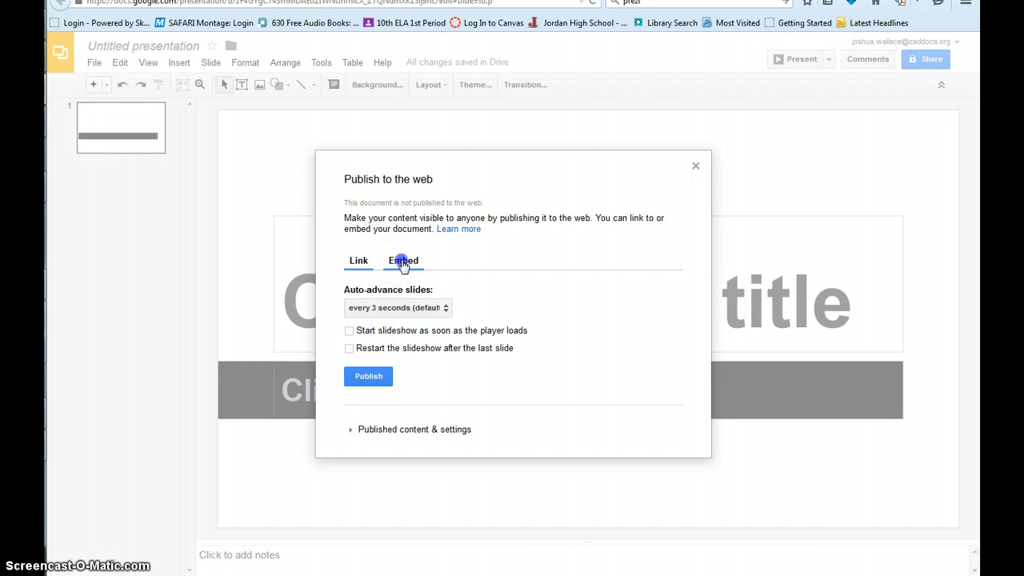
left_click(349, 331)
left_click(350, 332)
left_click(368, 376)
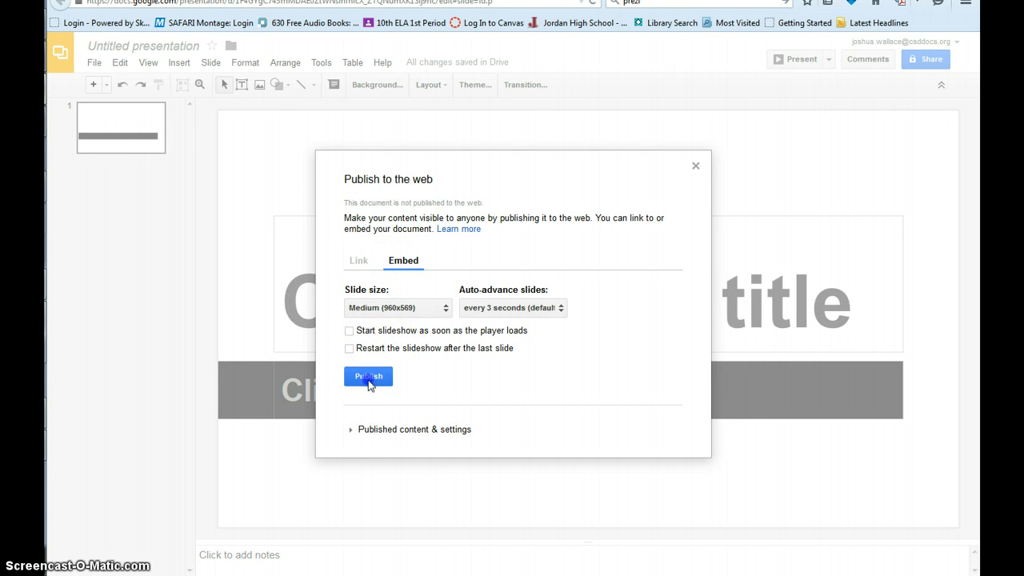
left_click(516, 256)
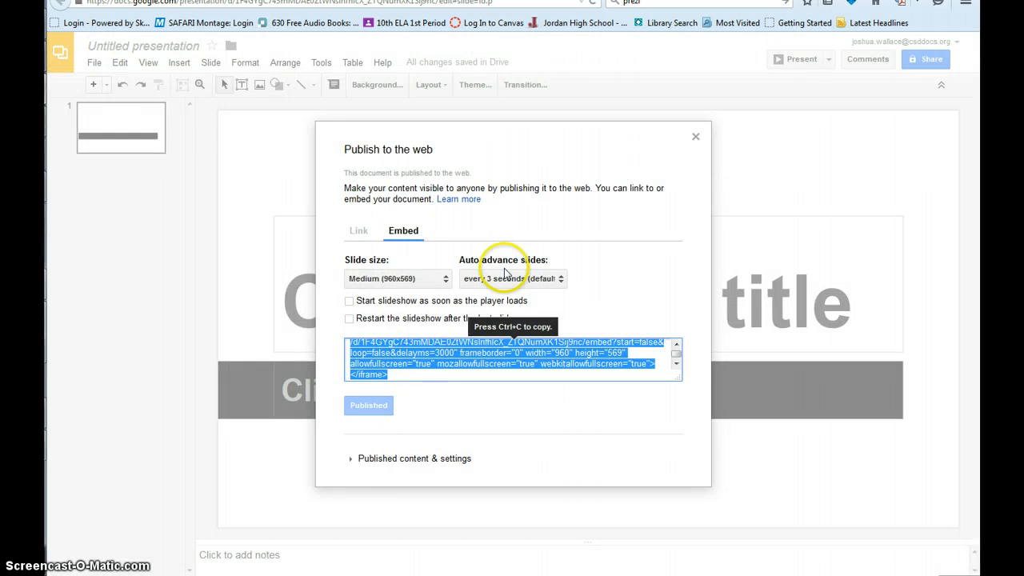
left_click(458, 358)
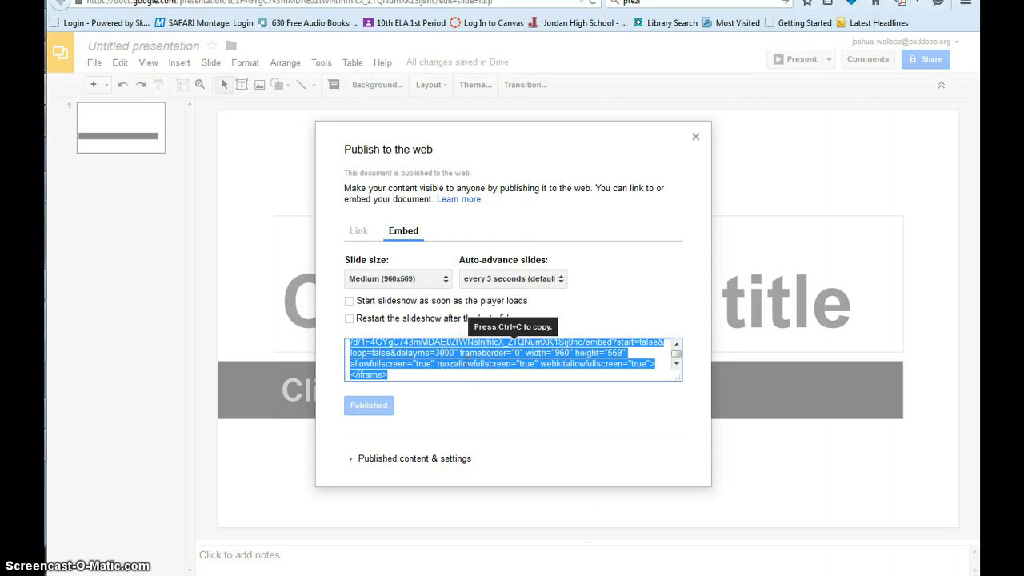
left_click(463, 368)
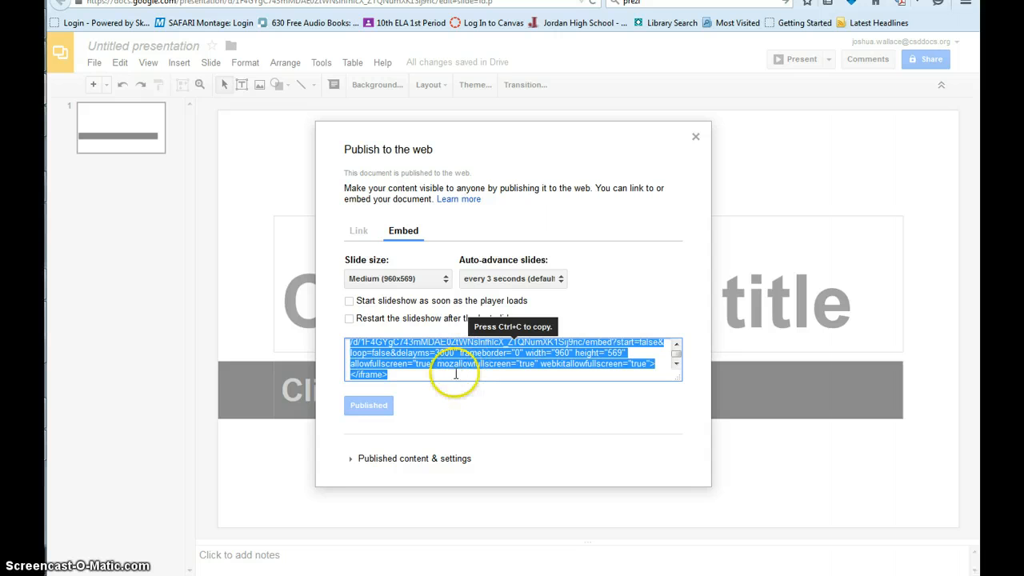
Switch to the Blogger post, paste the 960x569 embed code into its HTML source and view it in Compose mode
key("ctrl+Tab")
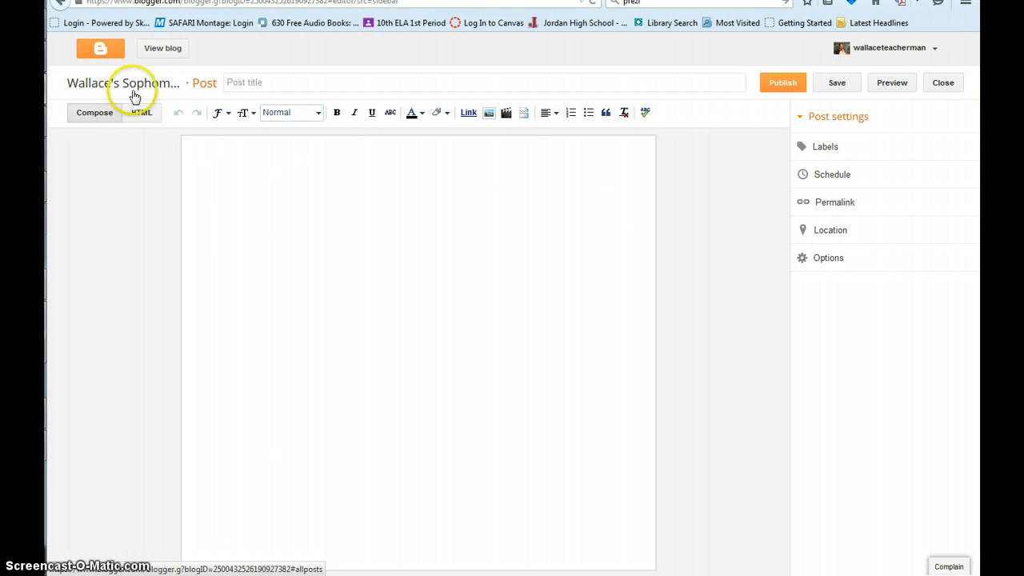
left_click(252, 180)
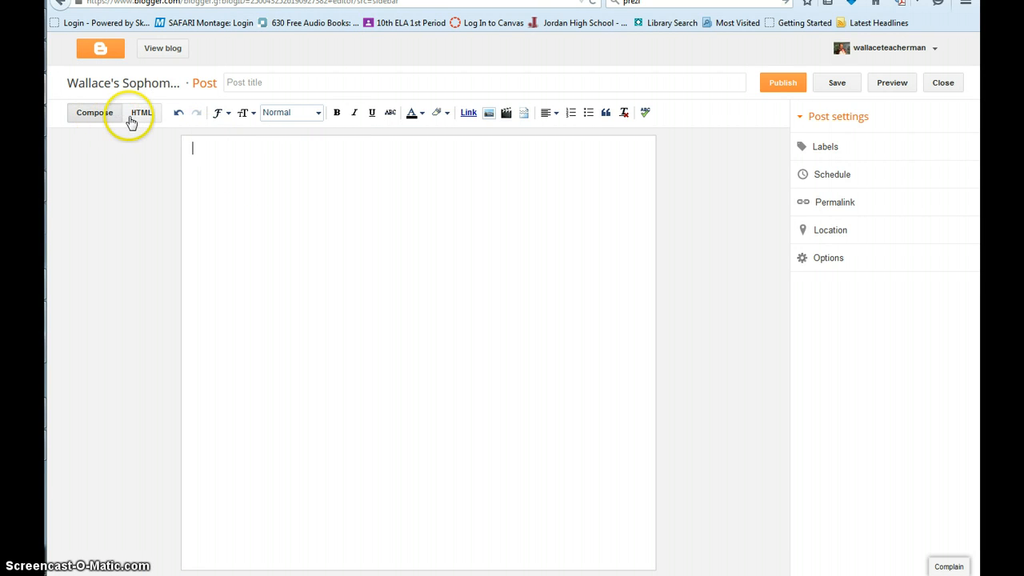
left_click(102, 118)
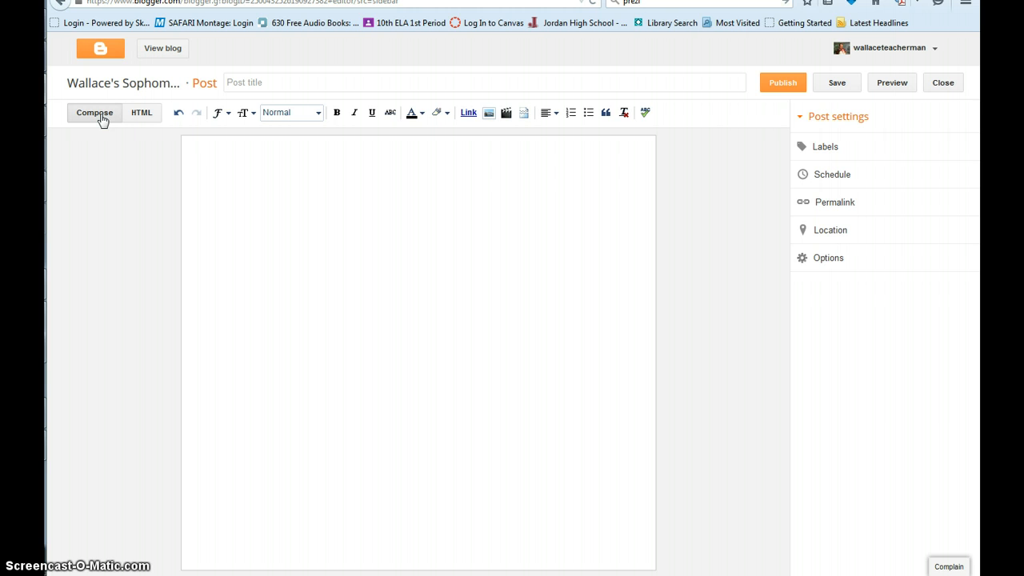
left_click(141, 118)
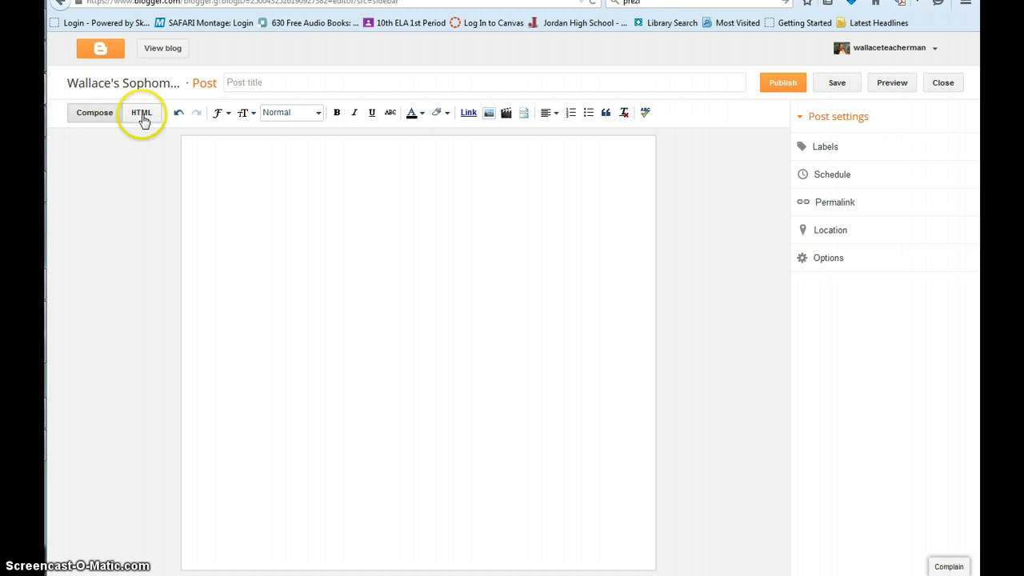
left_click(142, 116)
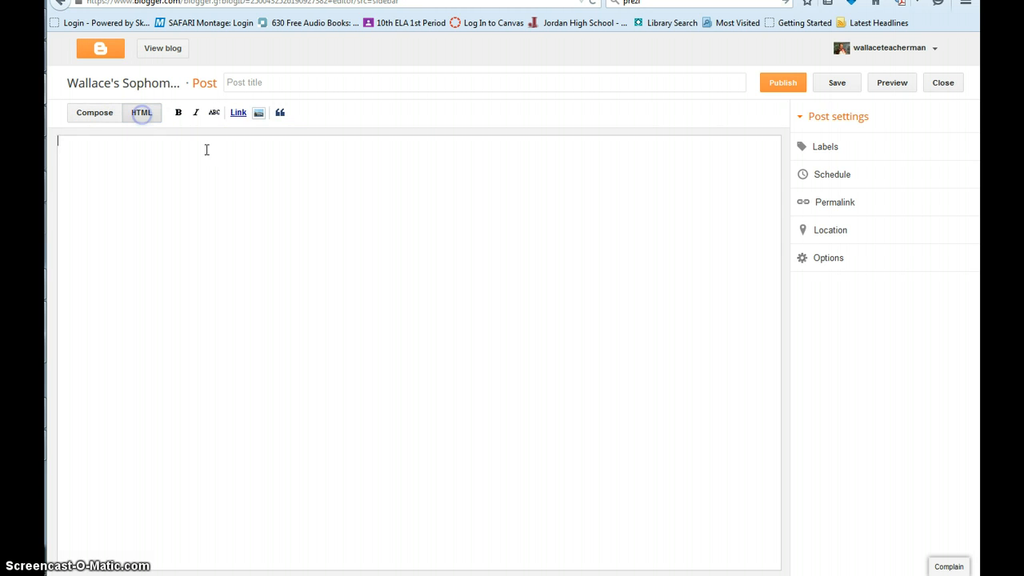
left_click(74, 144)
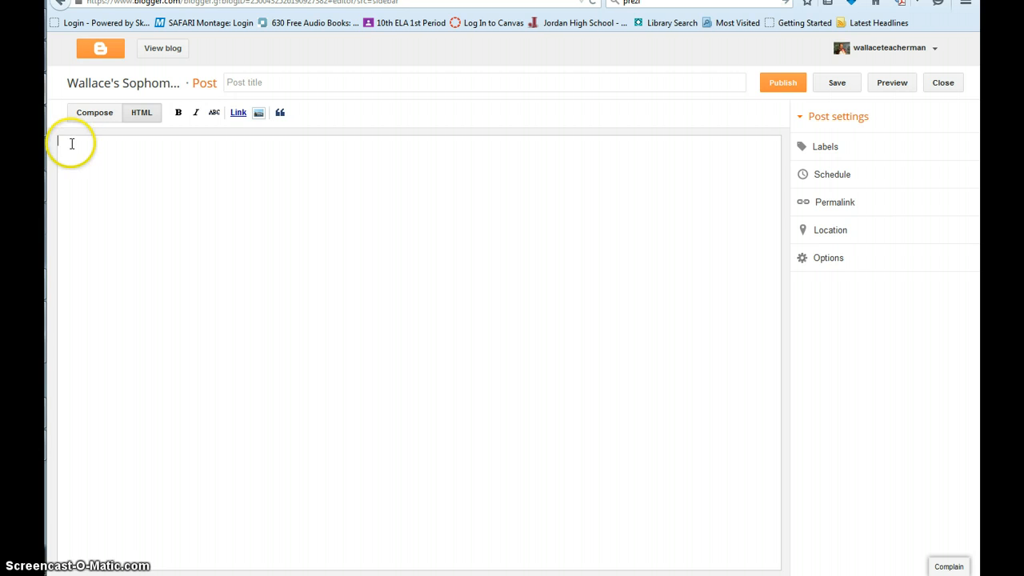
left_click(76, 151)
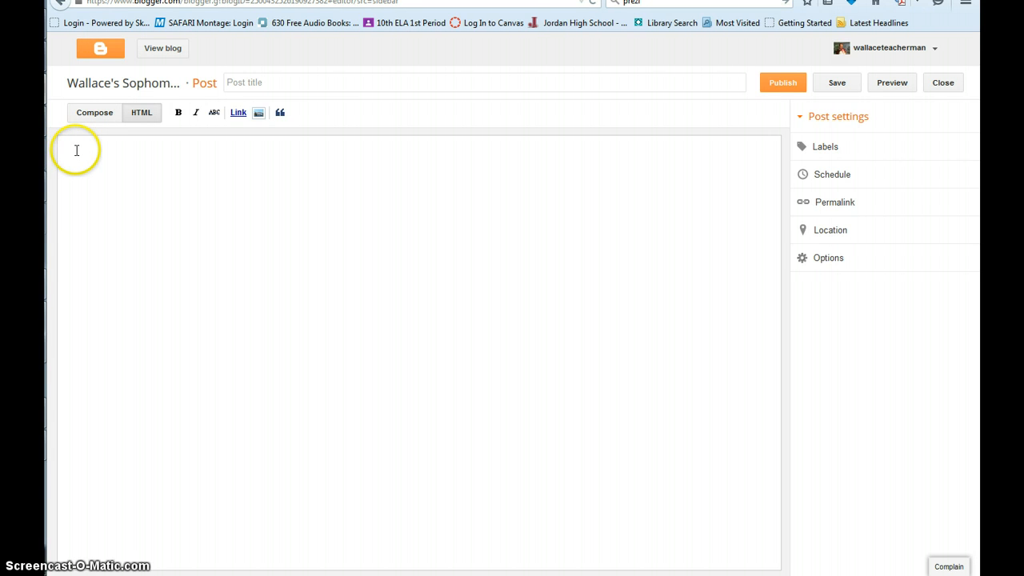
type("<iframe src=\"https://docs.google.com/a/csddocs.org/presentation/d/1F4GYgC743mMDAE0ZtWNslnfhlcX_ZTQNumXK1Sij9nc/embed?start=false&loop=false&delayms=3000\" frameborder=\"0\" width=\"960\" height=\"569\" allowfullscreen=\"true\" mozallowfullscreen=\"true\" webkitallowfullscreen=\"true\"></iframe>")
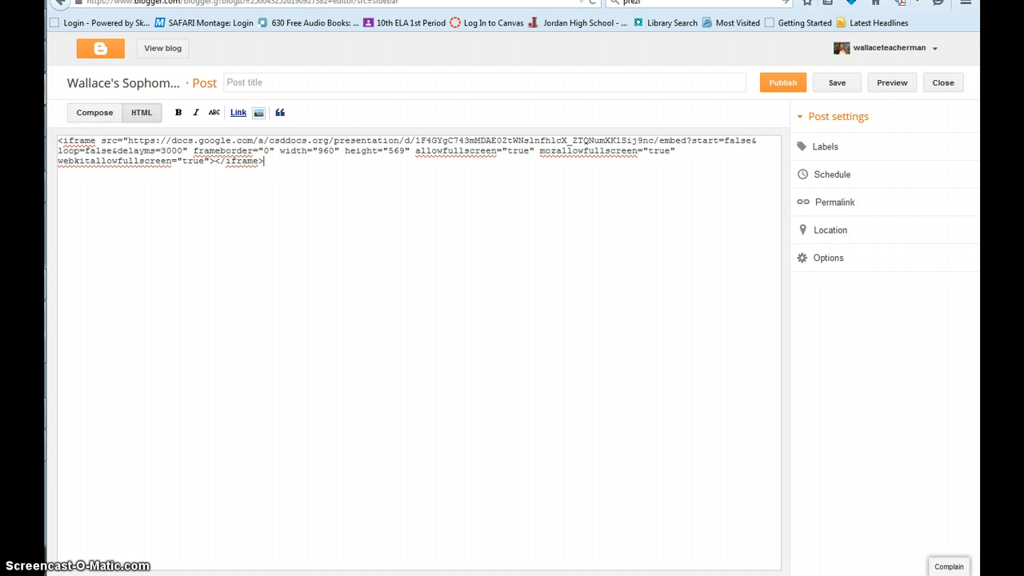
left_click(95, 112)
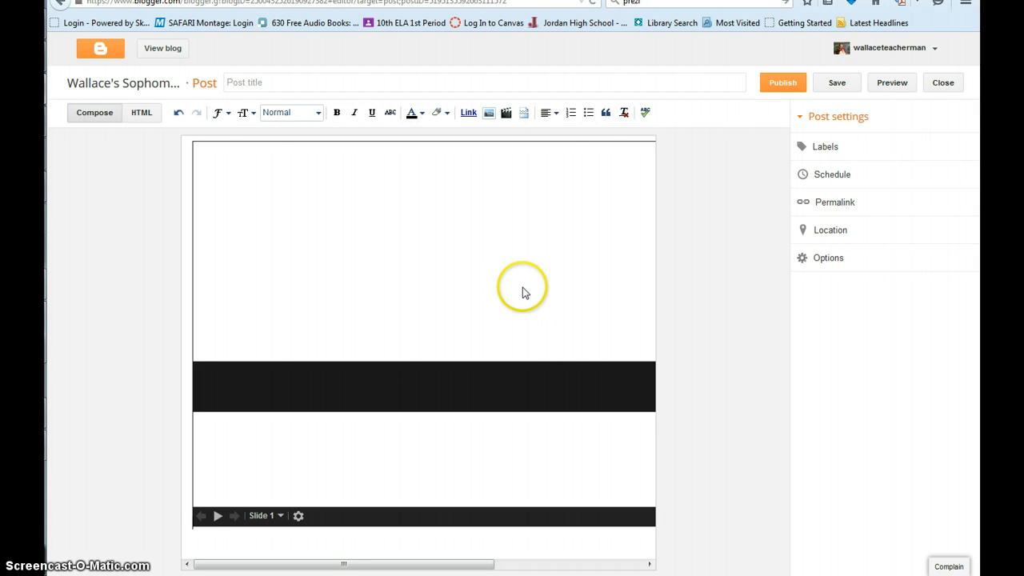
Remove the entire iframe embed code from the post's HTML source
left_click(141, 112)
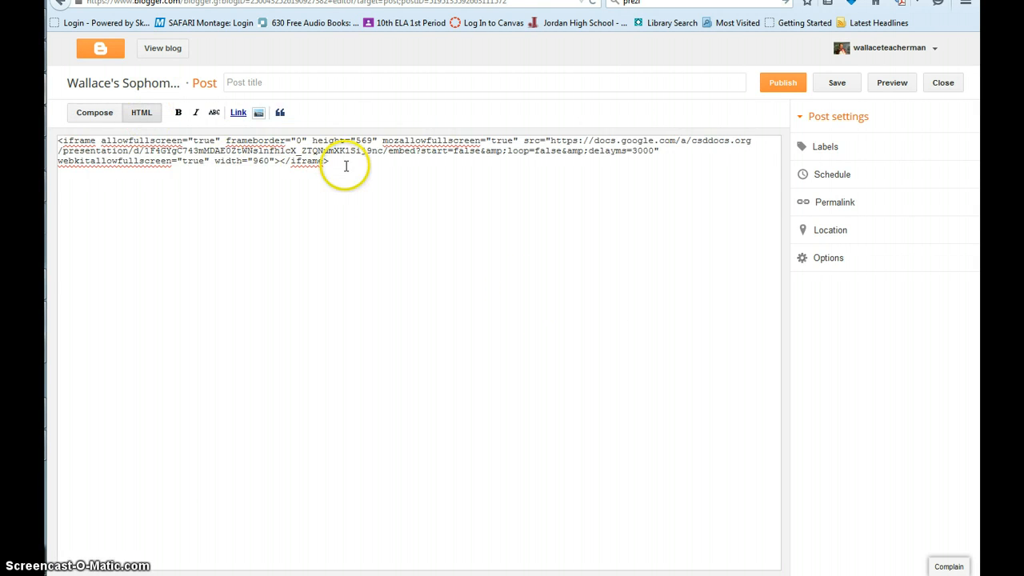
left_click_drag(329, 161, 99, 160)
key("ctrl+a")
key("ctrl+x")
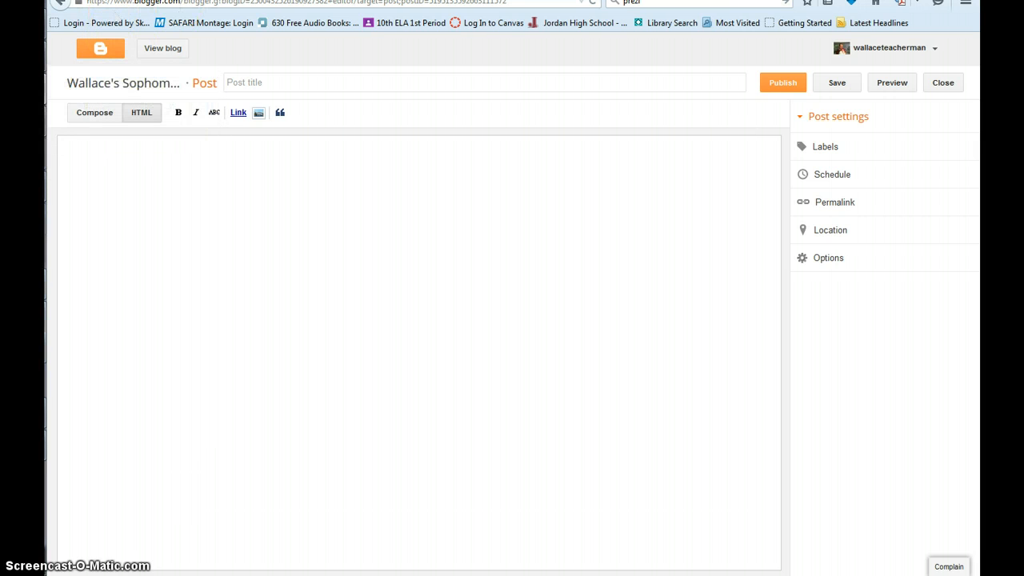
Return to the presentation's publish settings, set the embed slide size to Small (480x299) and copy the updated embed code
left_click(227, 0)
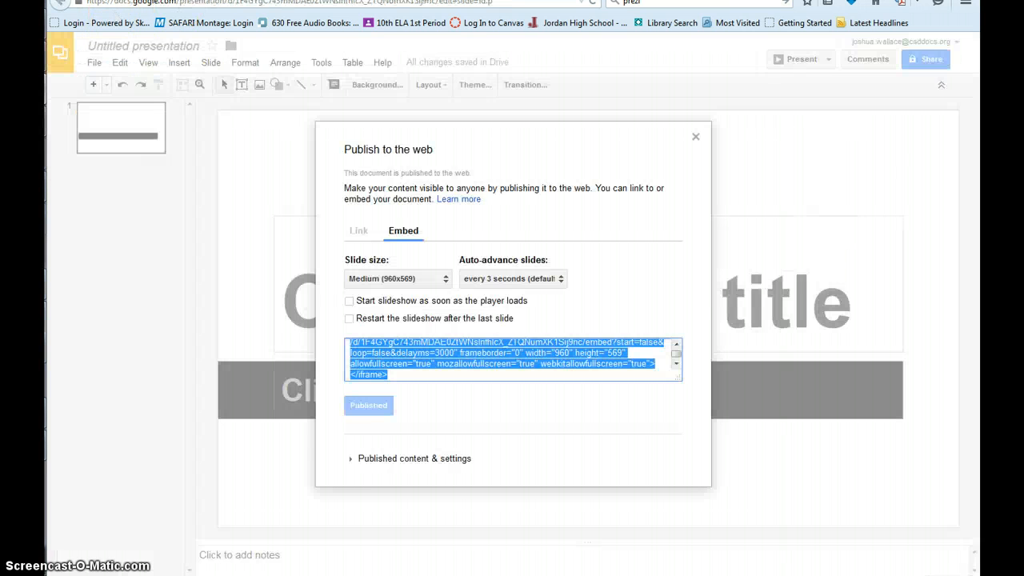
left_click(440, 278)
left_click(408, 270)
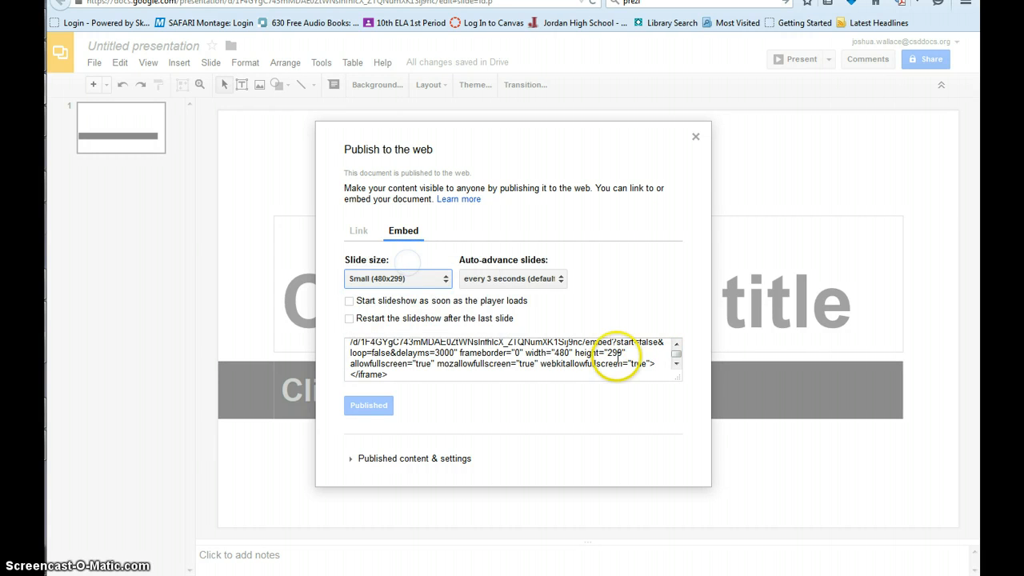
left_click(512, 362)
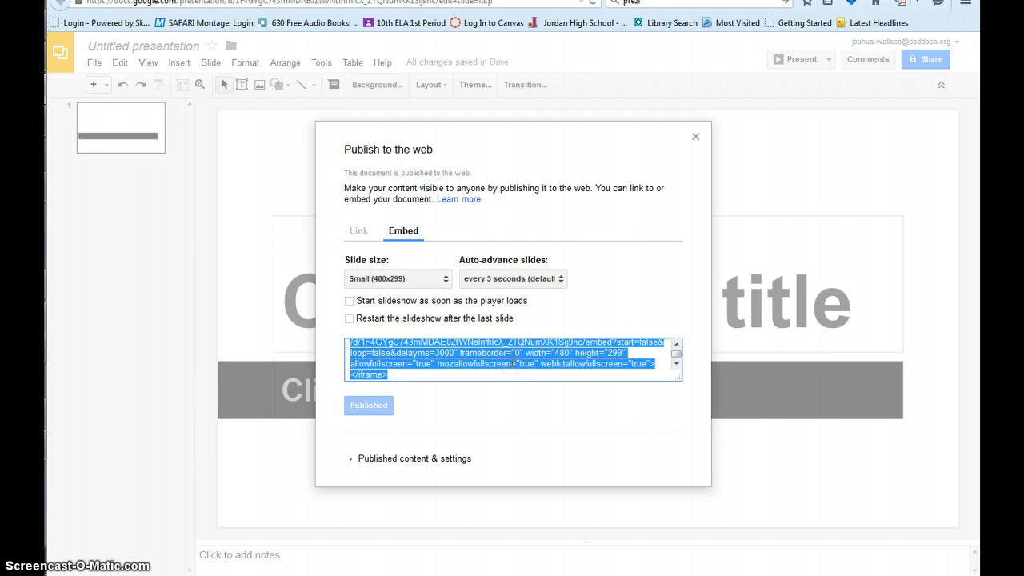
Paste the 480x299 embed code into the Blogger post's HTML source and switch the post to Compose mode
left_click(384, 1)
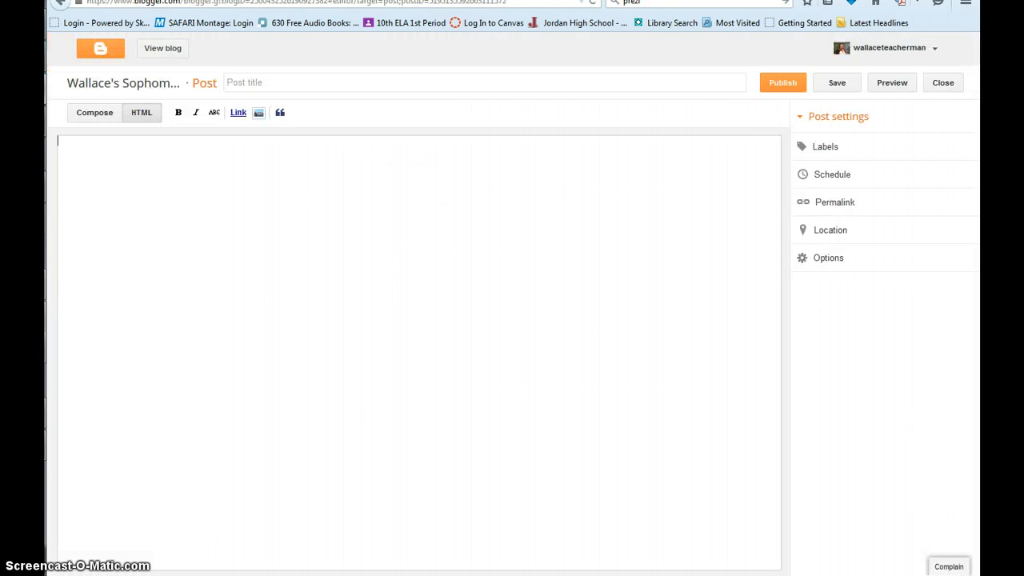
left_click(135, 120)
left_click(135, 175)
key("ctrl+v")
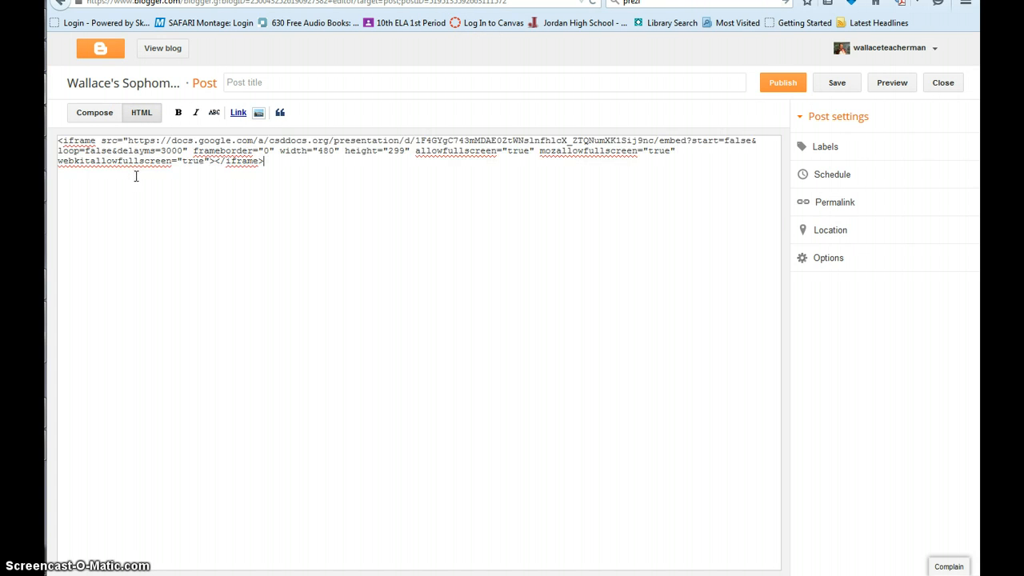
left_click(104, 115)
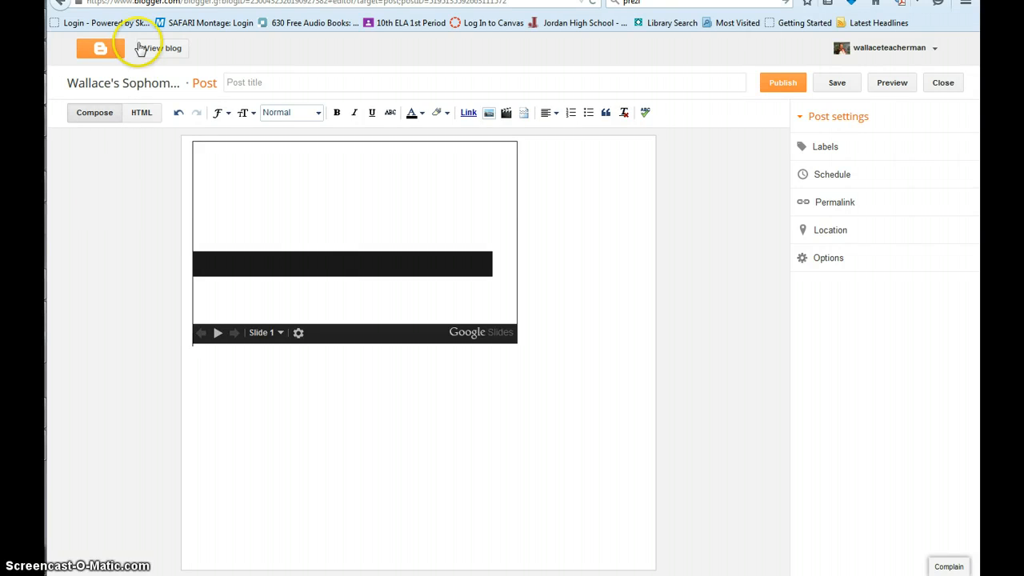
Go back to the presentation, close the publish settings and enter "Test" as the first slide's title
left_click(252, 0)
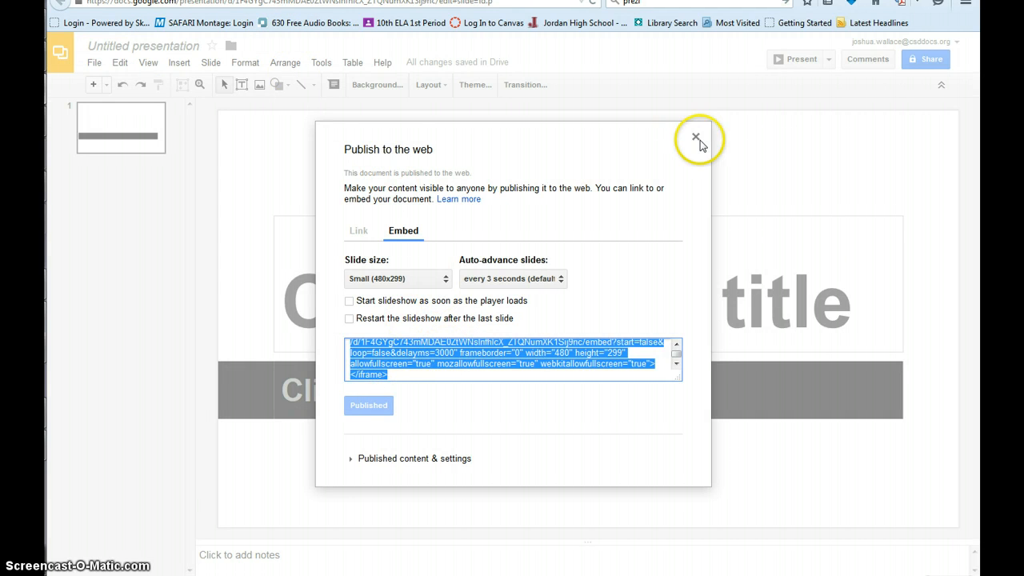
left_click(695, 137)
left_click(638, 264)
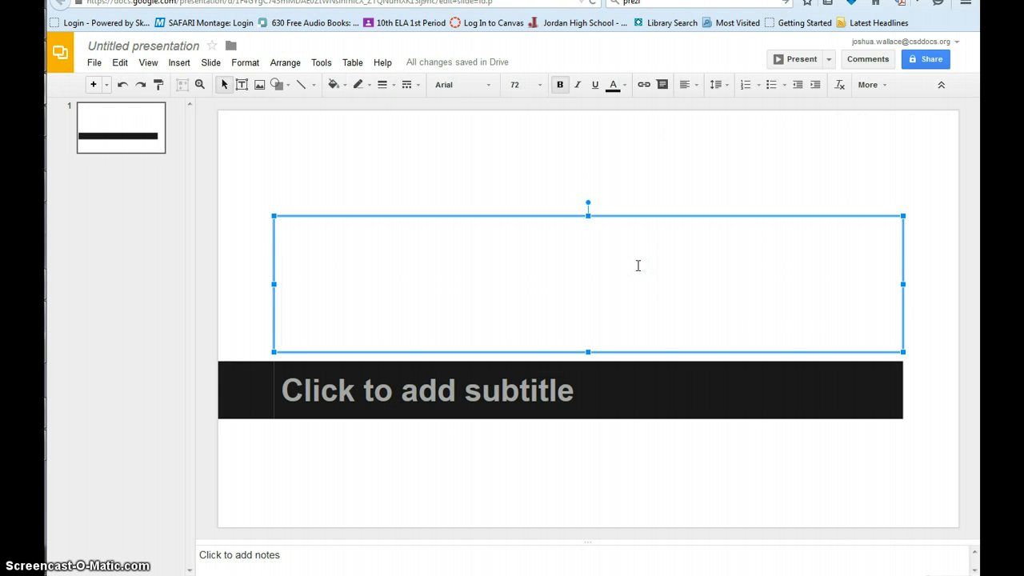
type("Test")
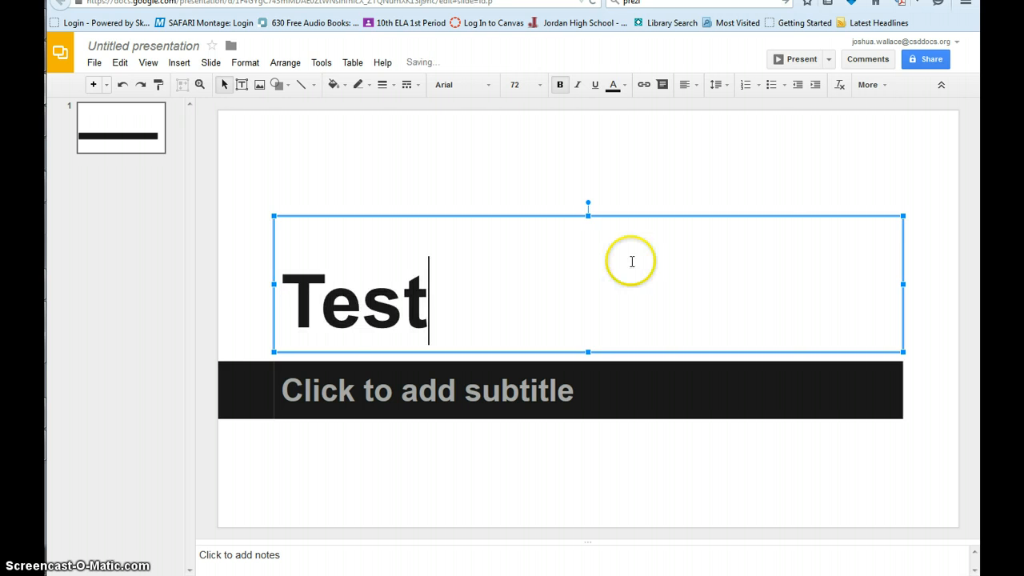
Switch to the Blogger post and reload the page to refresh the embedded slideshow
left_click(232, 0)
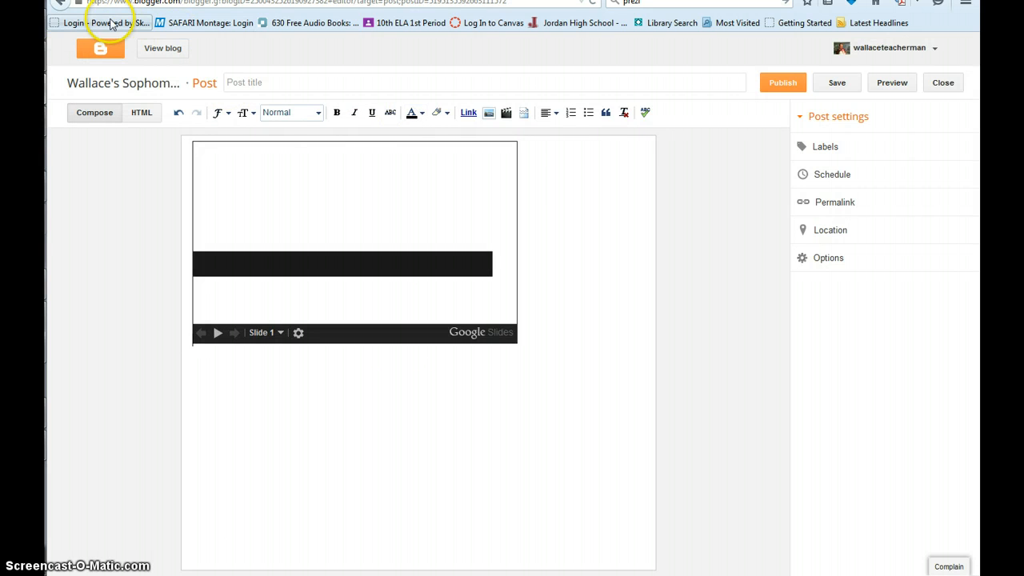
left_click(593, 4)
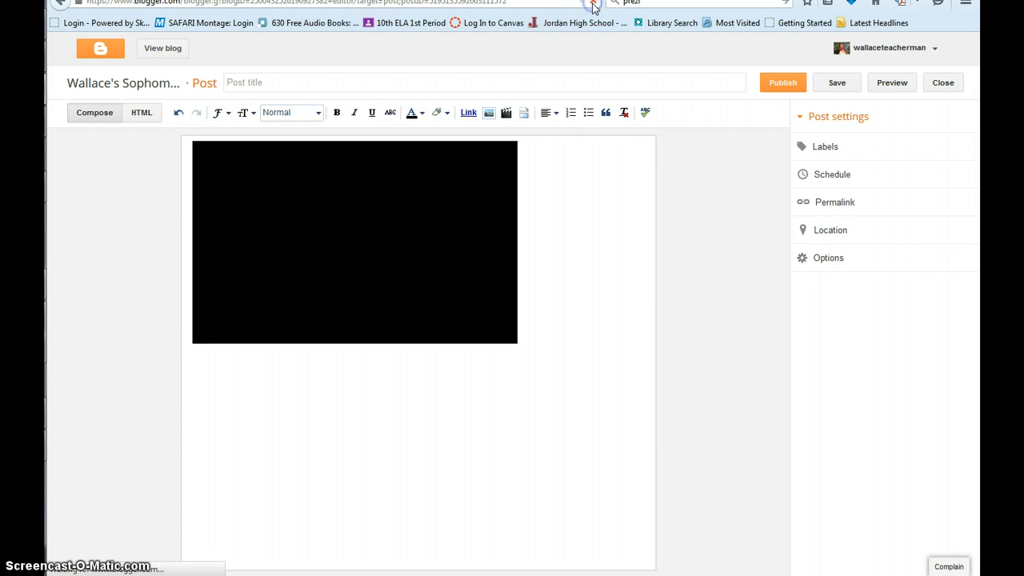